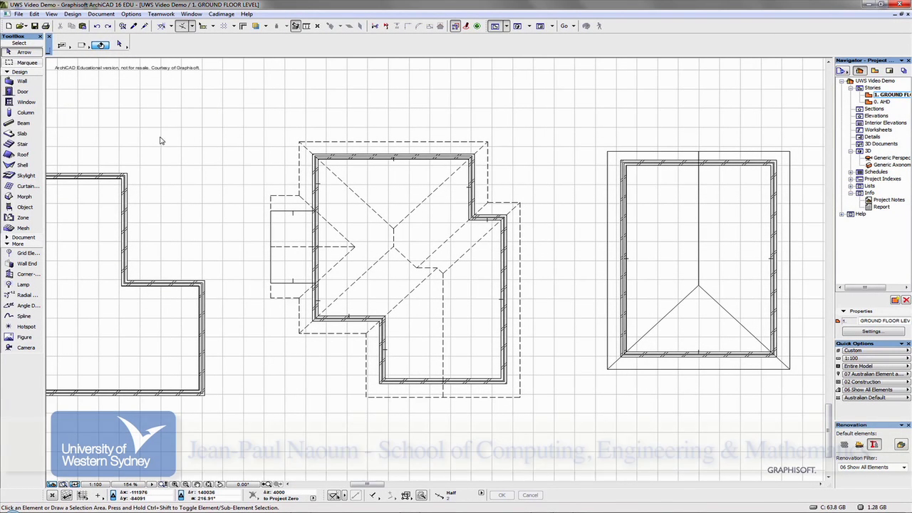
Draw a marquee around the central hip-roofed house on the ground floor plan.
click(25, 63)
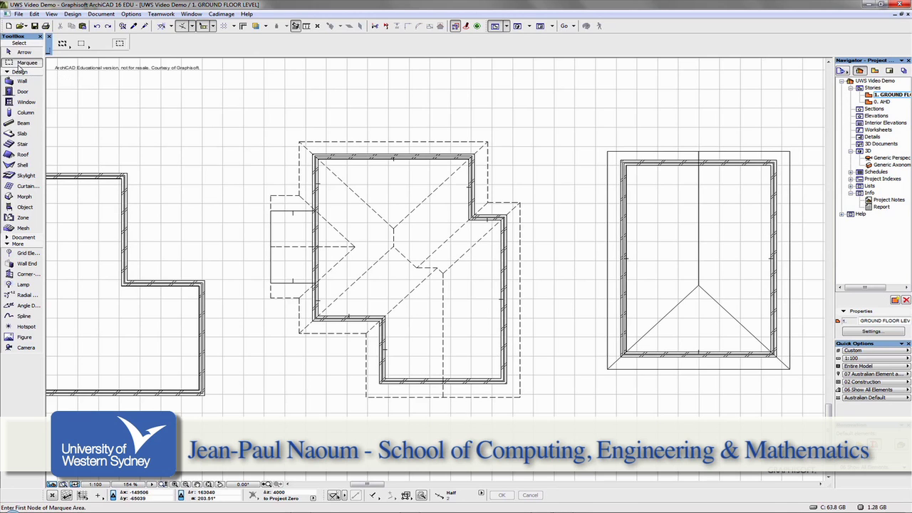
click(255, 124)
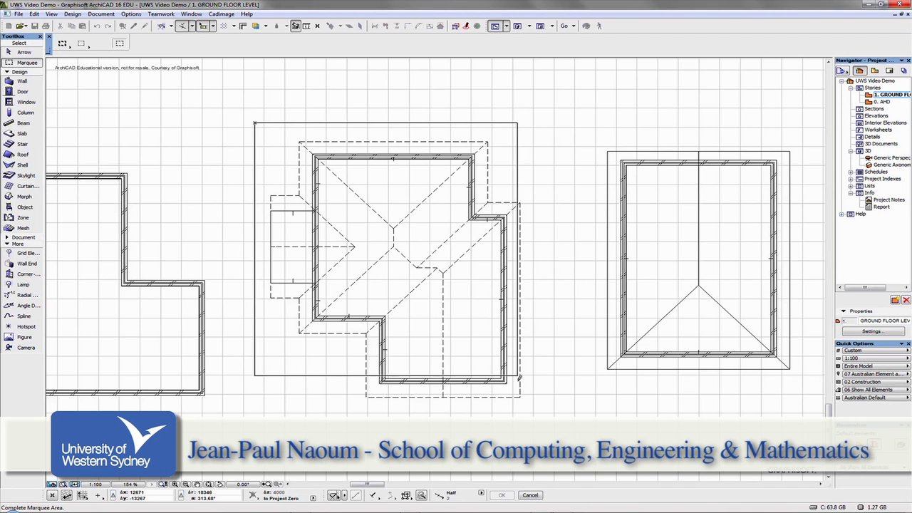
click(540, 413)
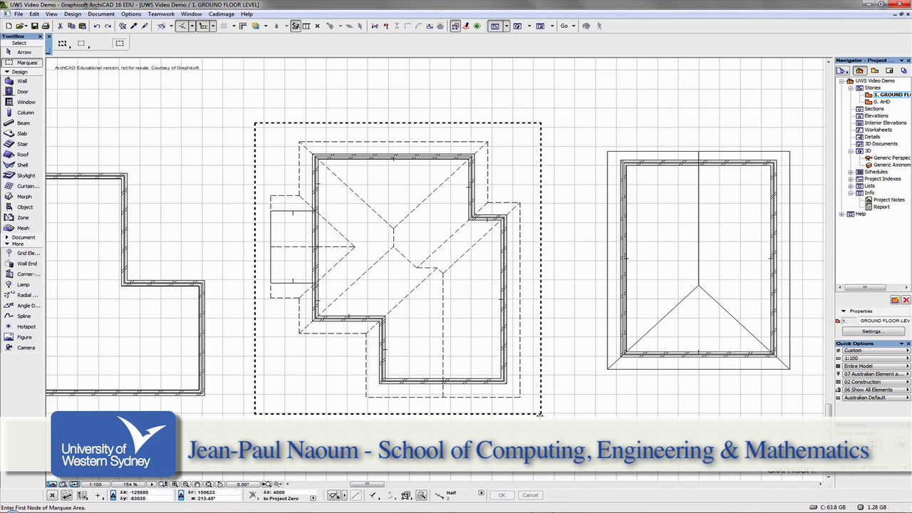
key(F5)
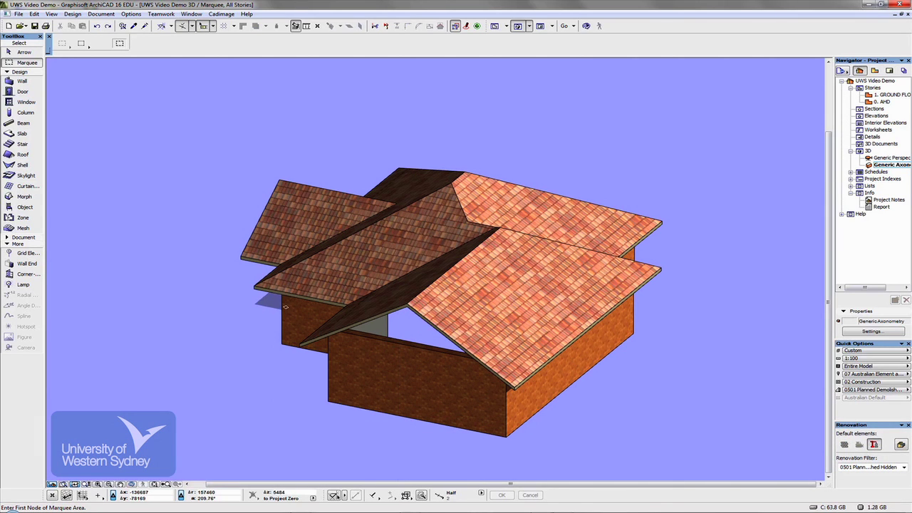
mouse_move(260, 321)
shift+middle_down()
mouse_move(398, 297)
mouse_move(270, 308)
shift+middle_up()
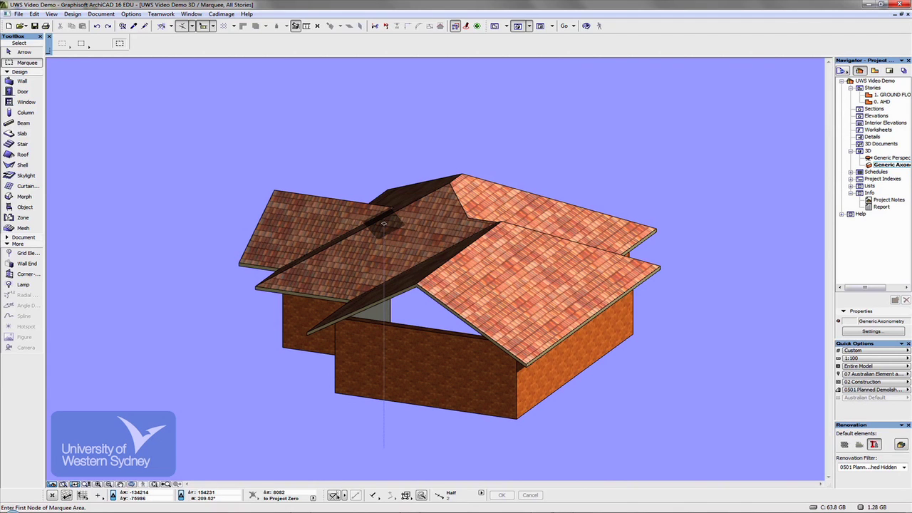
key(Escape)
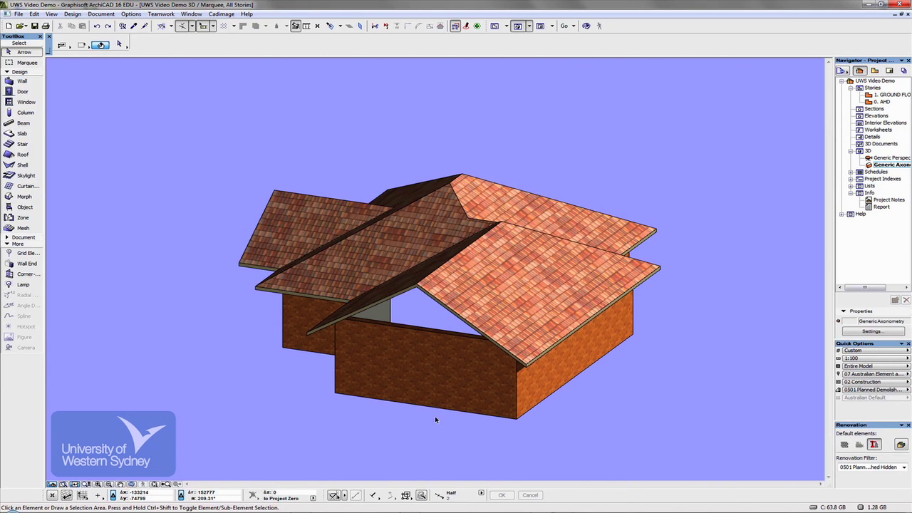
Suspend grouping, pick the front brick wall on its own, then clear the selection.
click(407, 496)
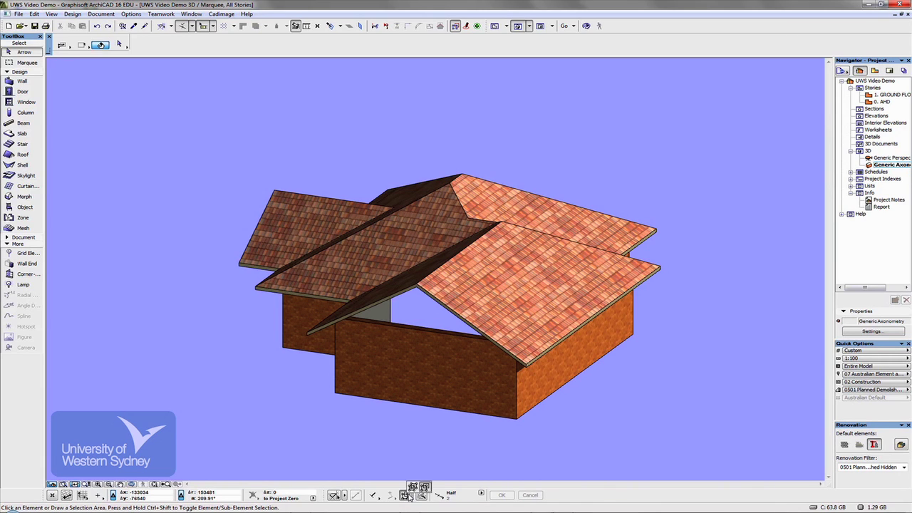
click(412, 485)
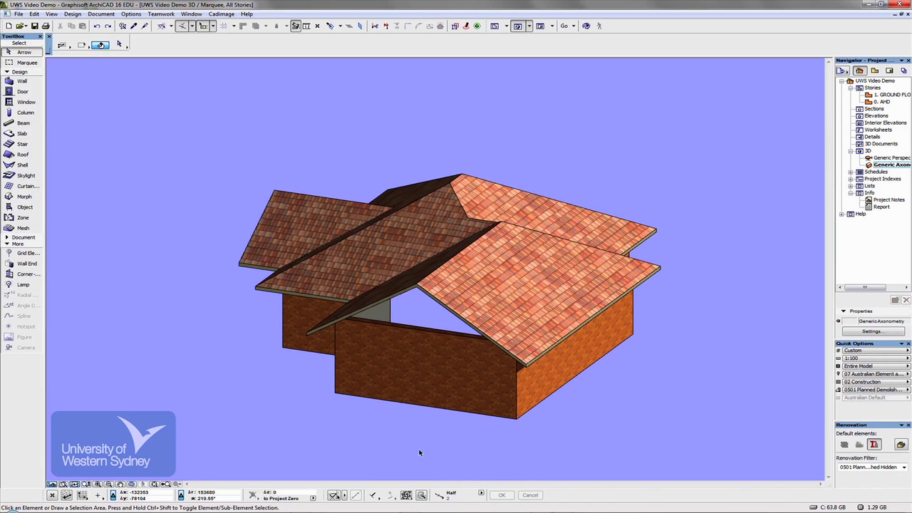
click(400, 354)
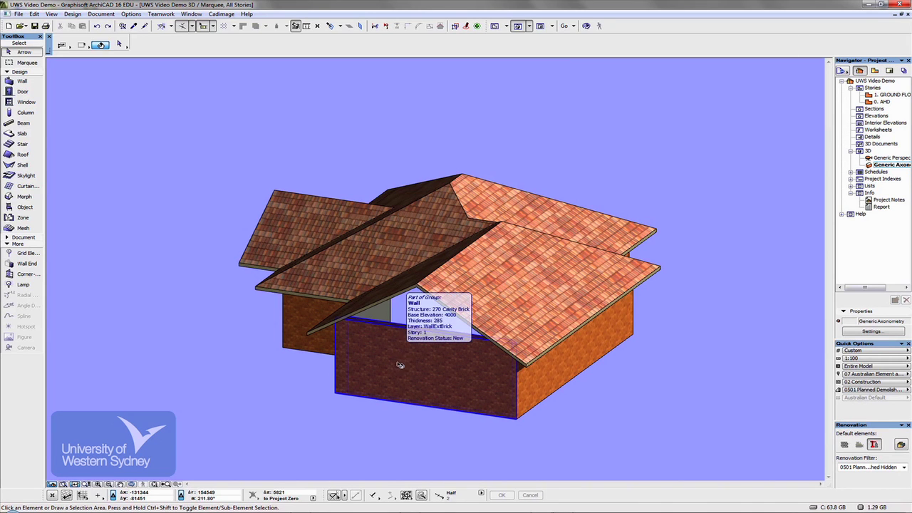
click(427, 453)
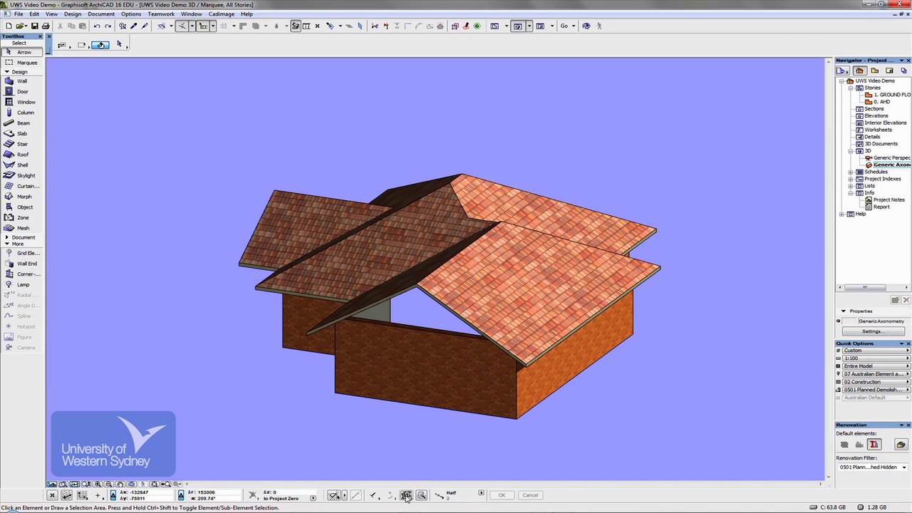
Select all eight grouped brick walls together and adjust the group handling option.
click(430, 356)
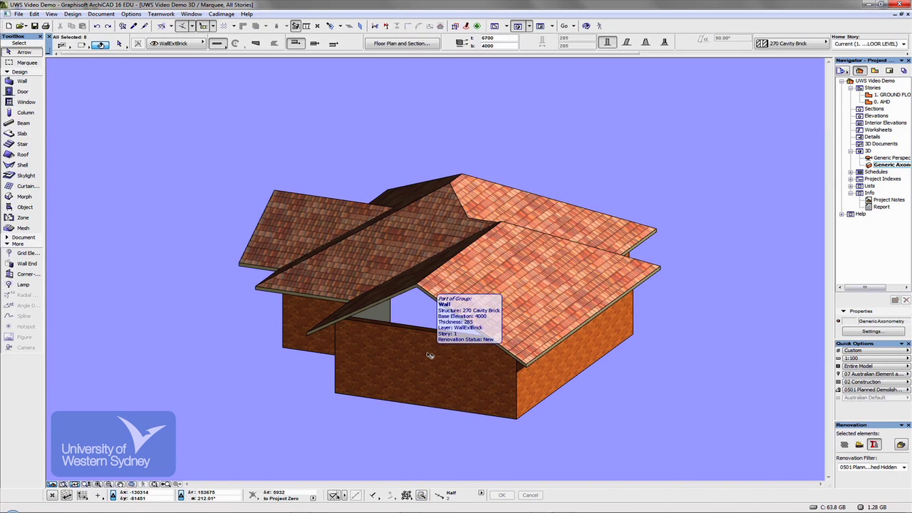
click(409, 499)
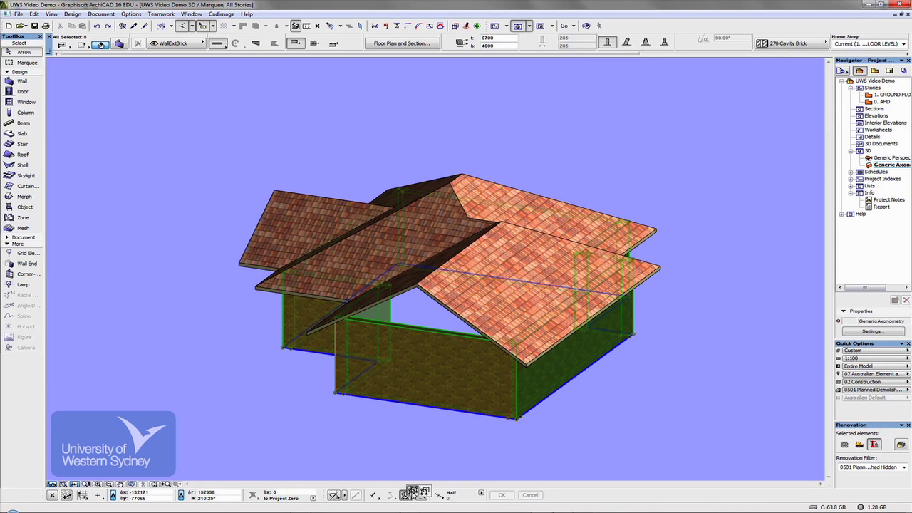
click(415, 494)
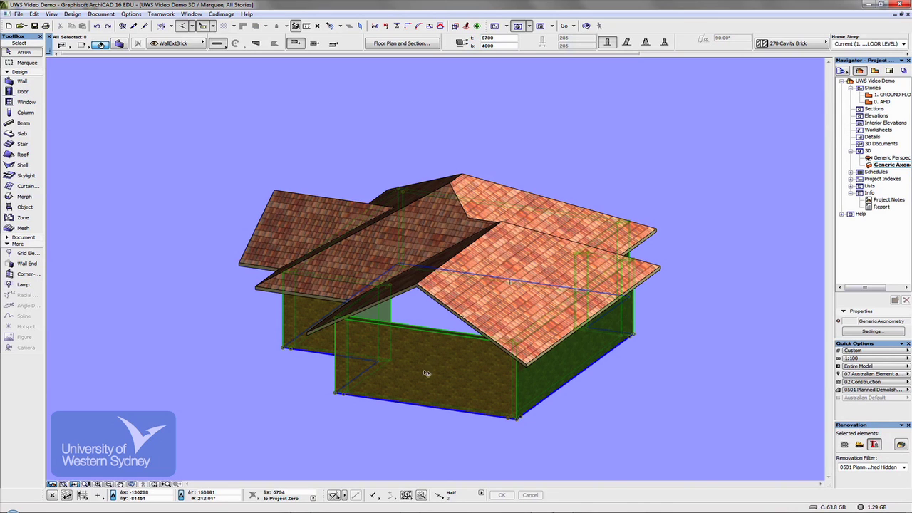
click(408, 497)
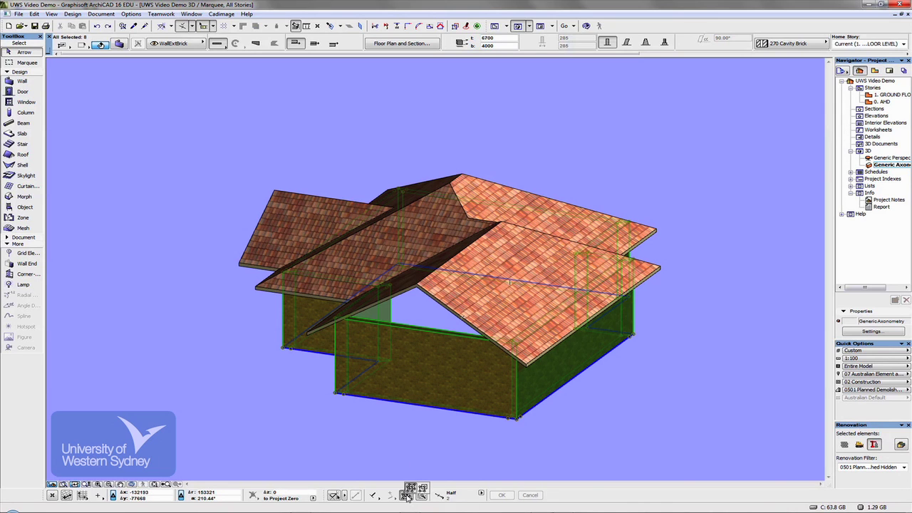
click(422, 489)
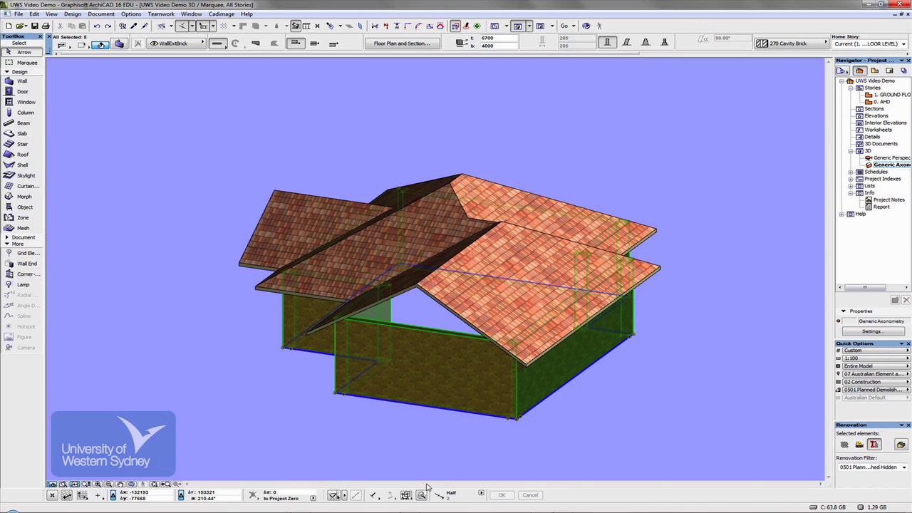
Vertically stretch the eight brick walls above the tiled roofs to a height of 8904.
click(335, 321)
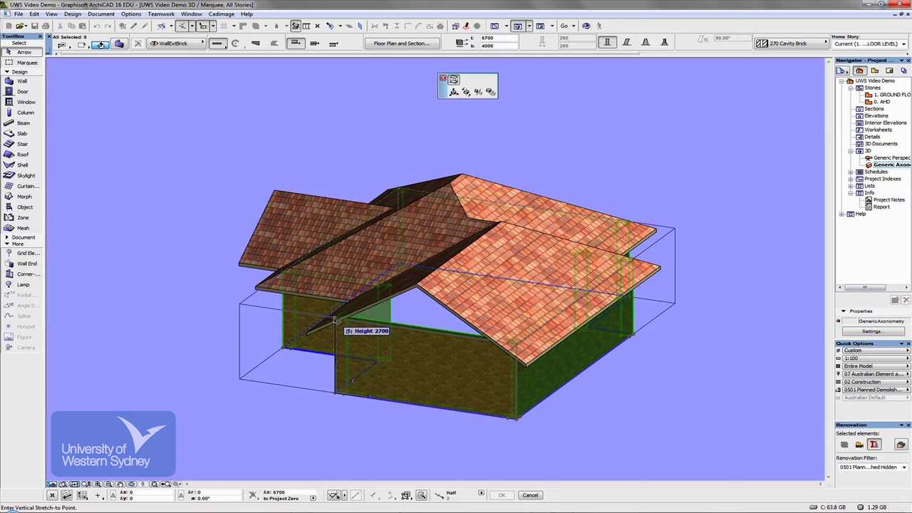
scroll(334, 319, up, 5)
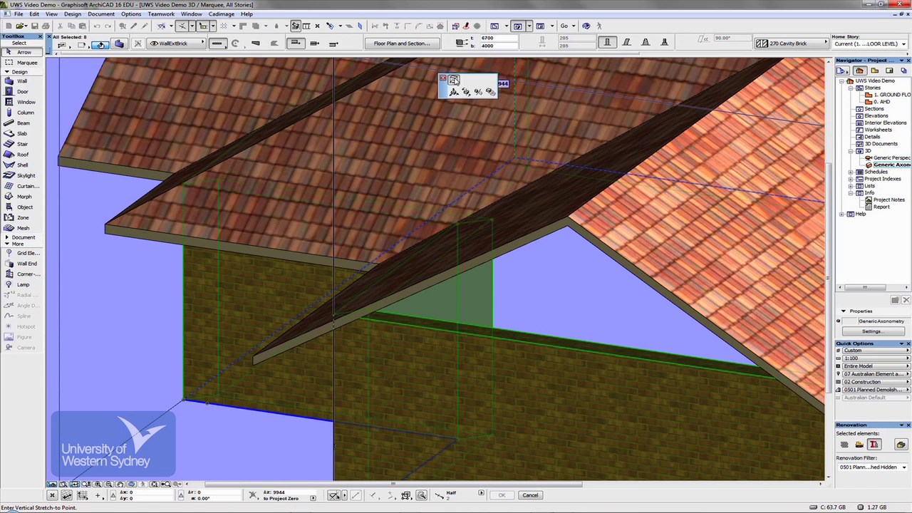
scroll(330, 261, down, 10)
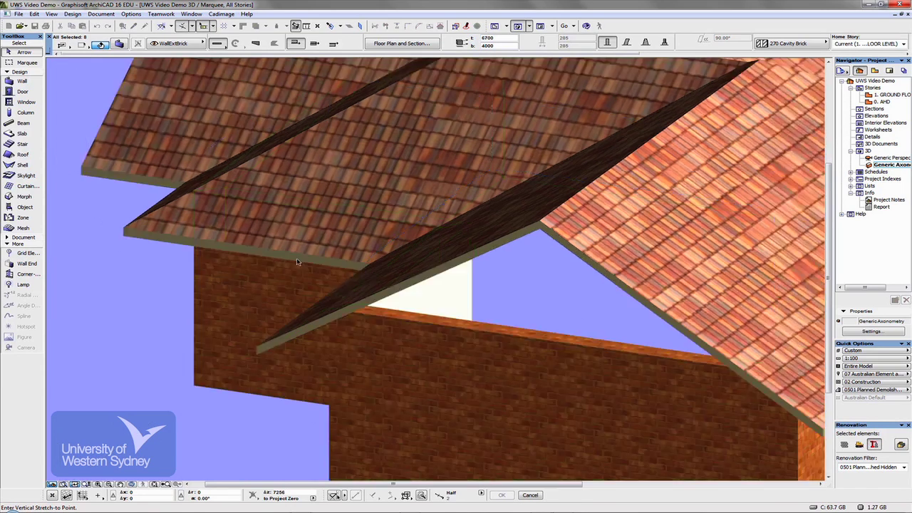
scroll(329, 261, up, 5)
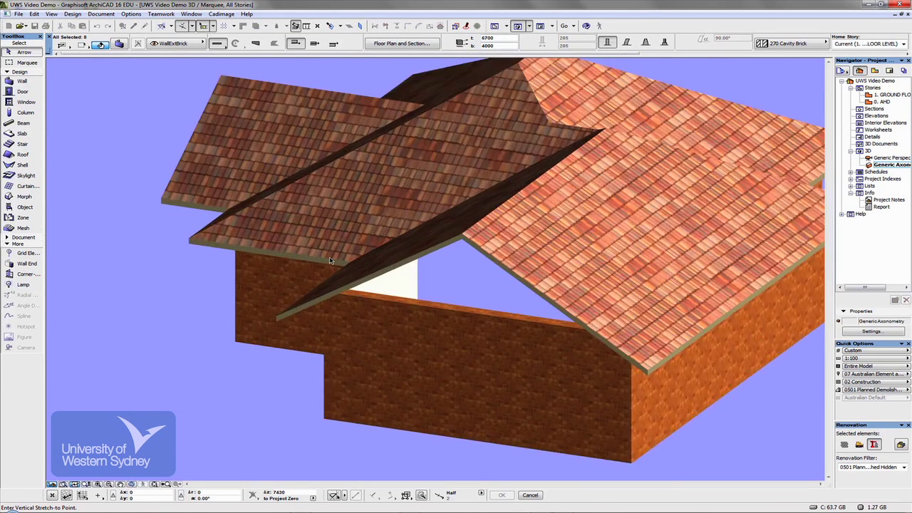
scroll(330, 261, down, 3)
scroll(330, 260, up, 8)
scroll(330, 261, down, 5)
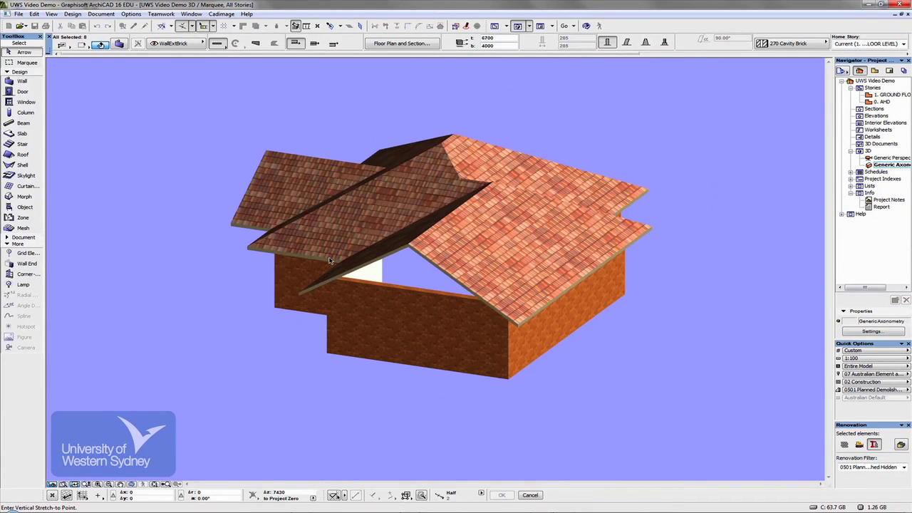
scroll(329, 261, up, 4)
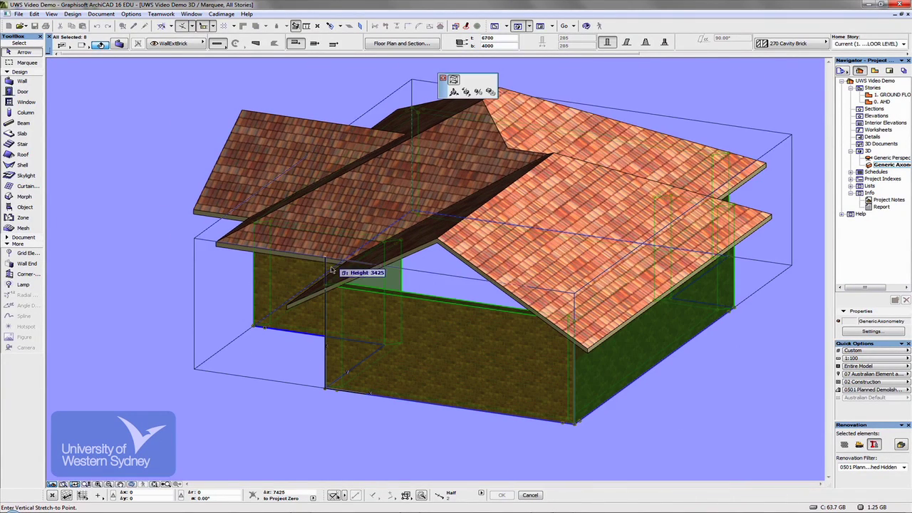
click(323, 218)
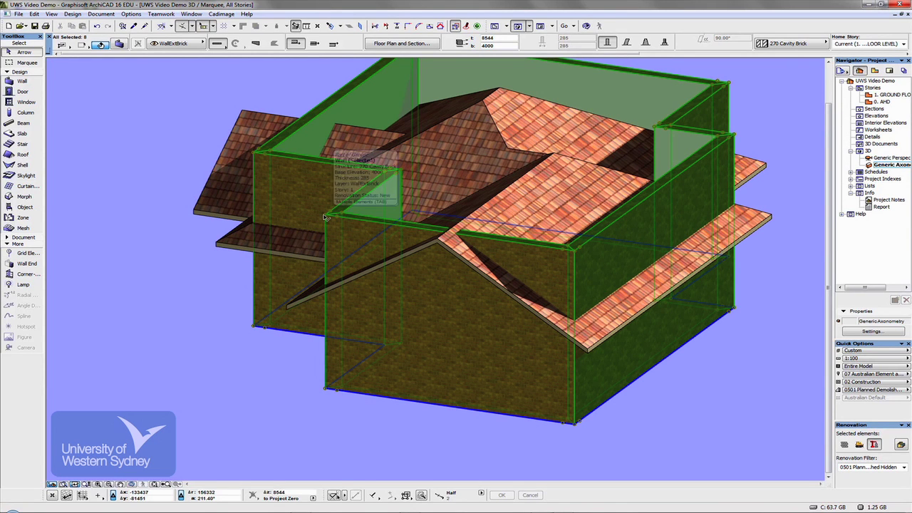
click(324, 218)
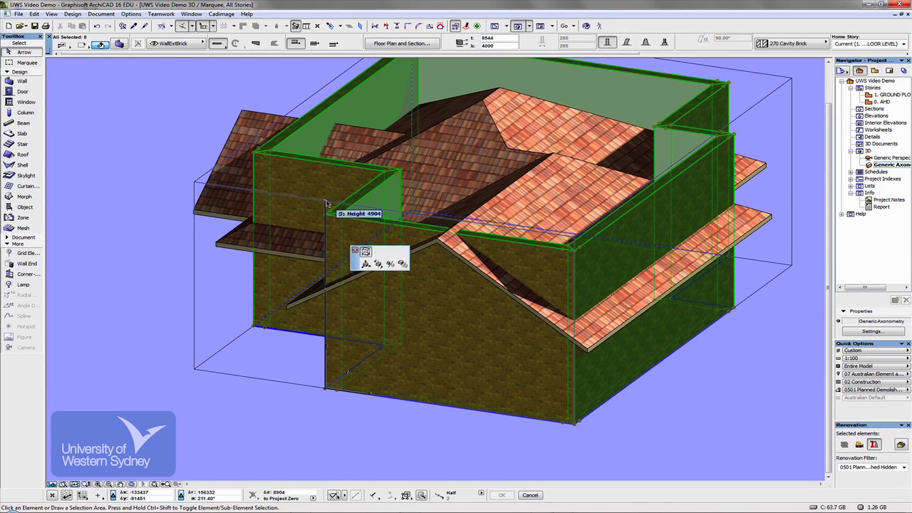
click(325, 201)
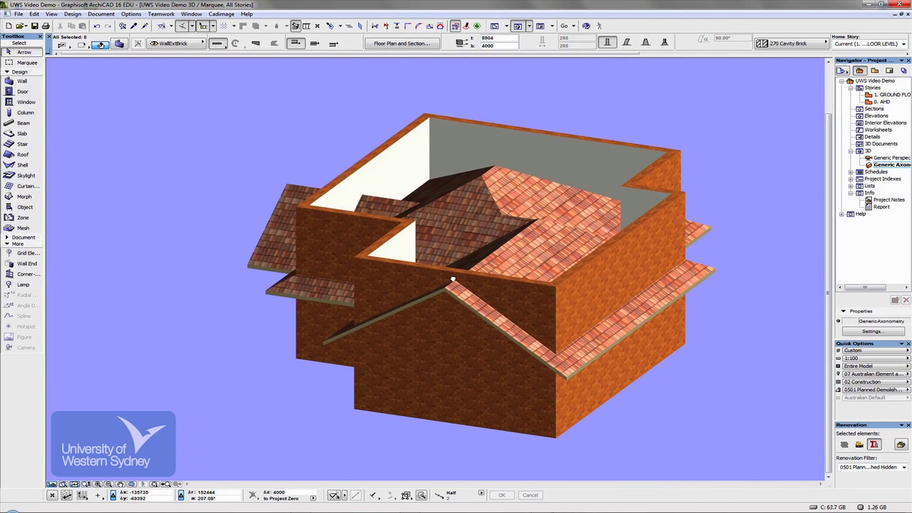
Trim the raised brick walls to the roof with Trim Elements to Roof/Shell, keeping the lower part.
mouse_move(449, 309)
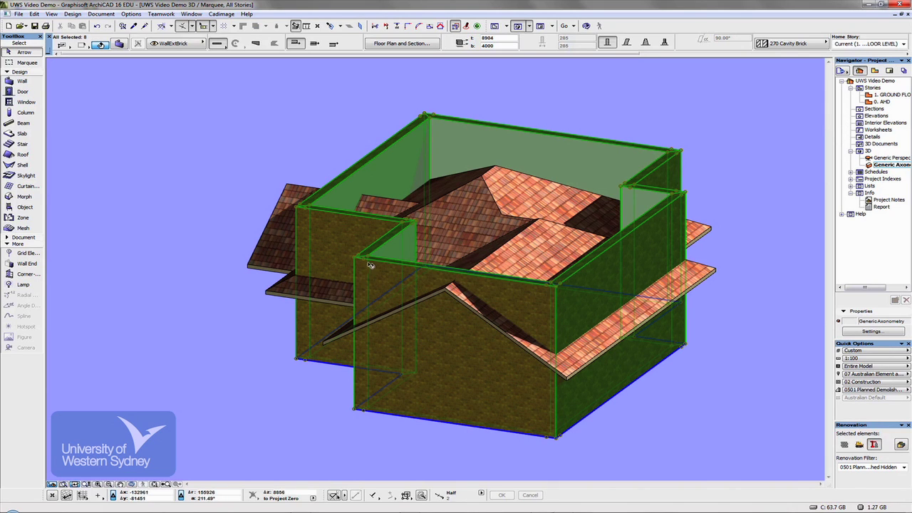
mouse_move(368, 266)
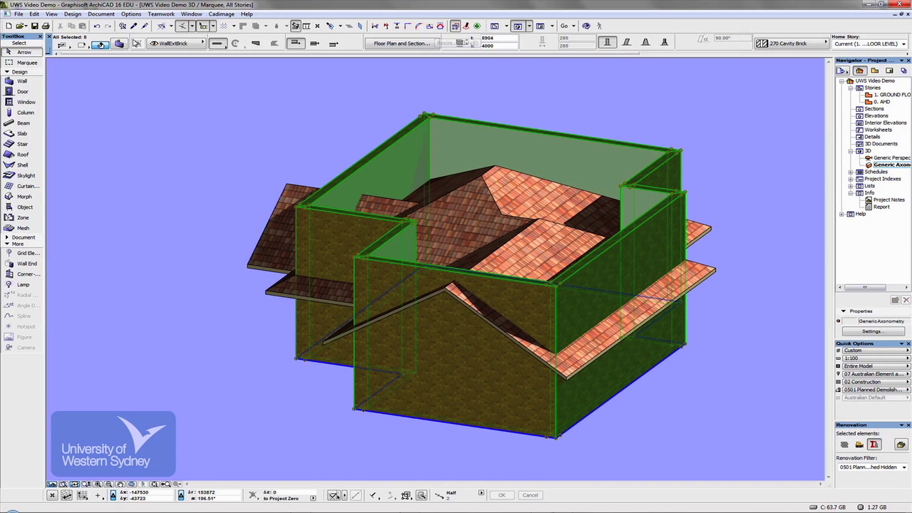
click(72, 14)
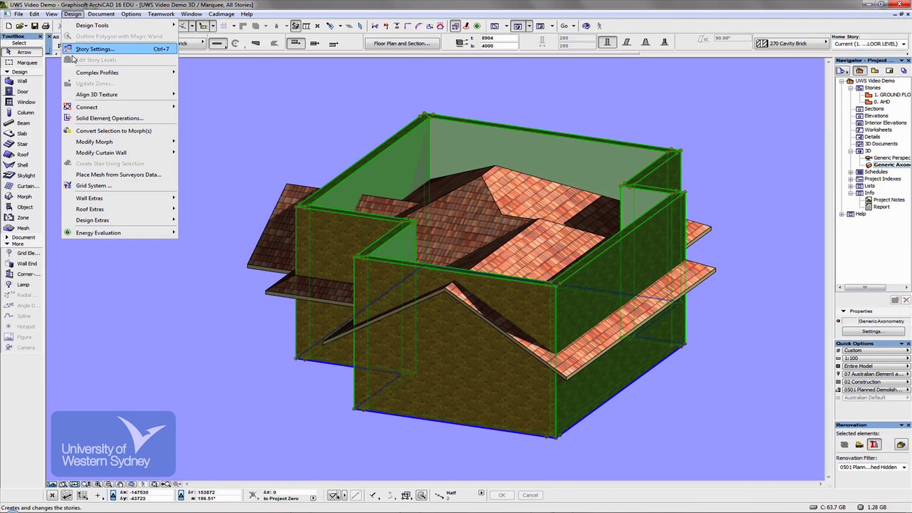
mouse_move(79, 112)
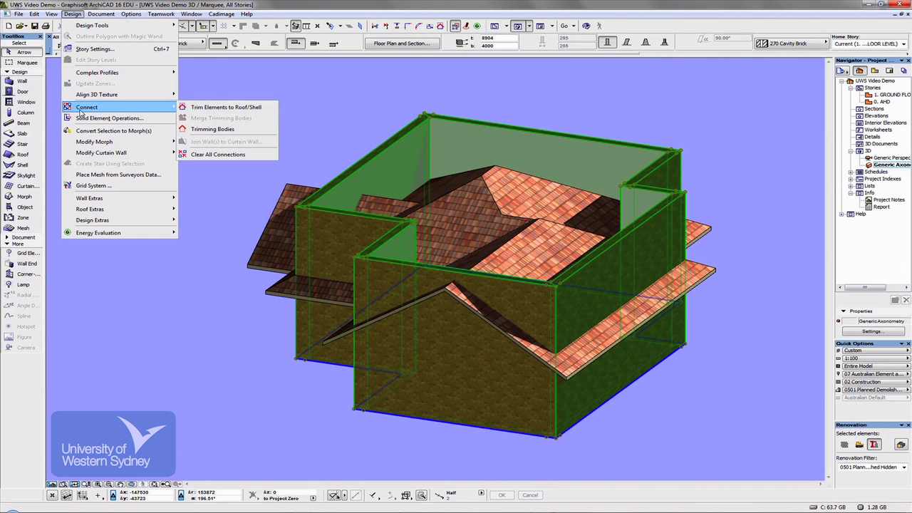
click(205, 108)
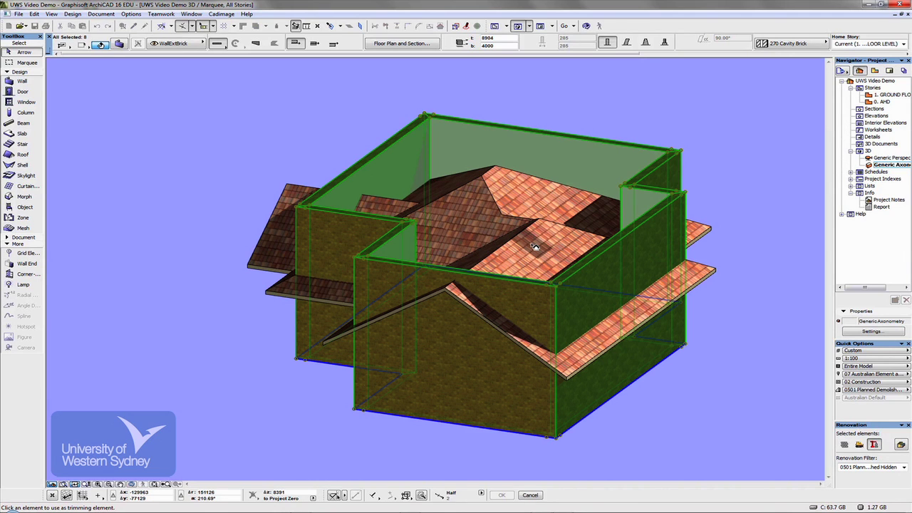
click(513, 265)
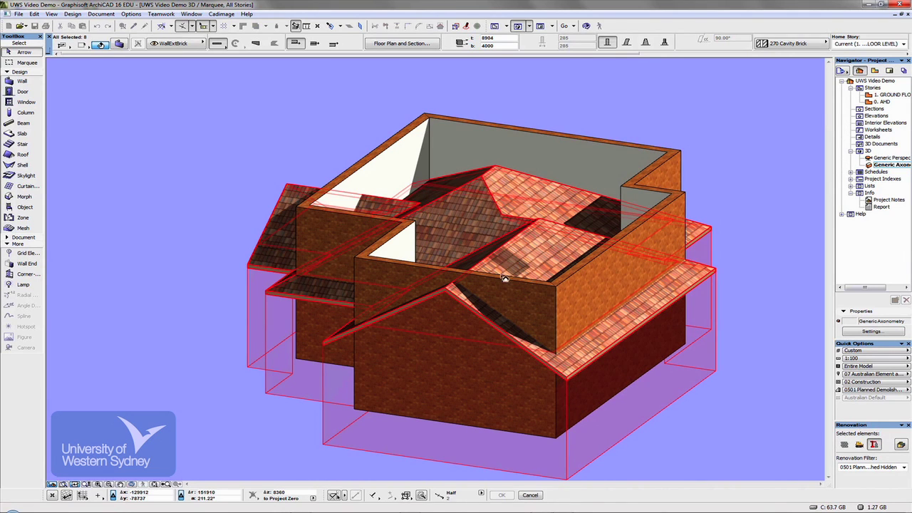
click(454, 357)
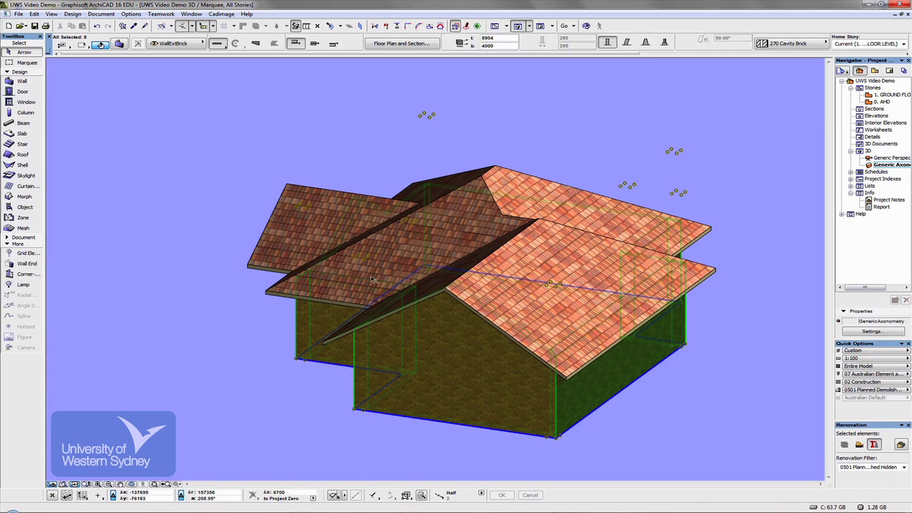
click(168, 304)
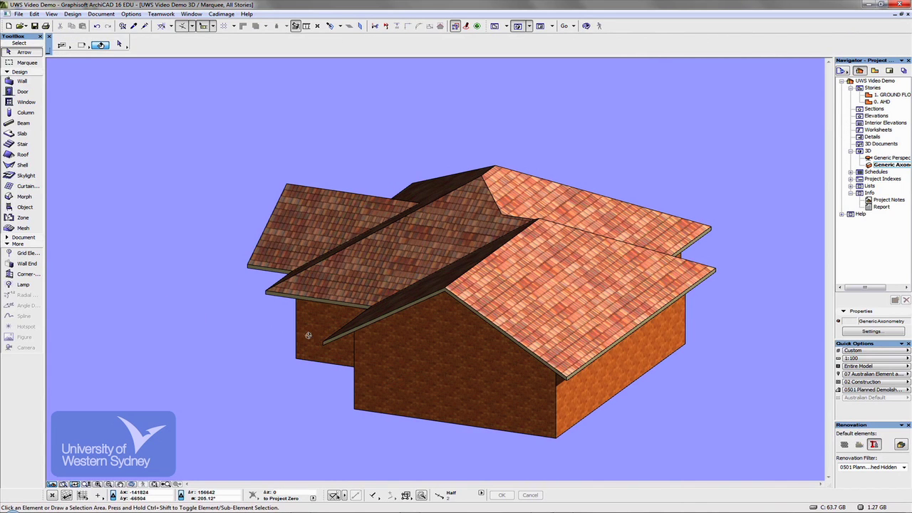
key(o)
drag(310, 330, 332, 367)
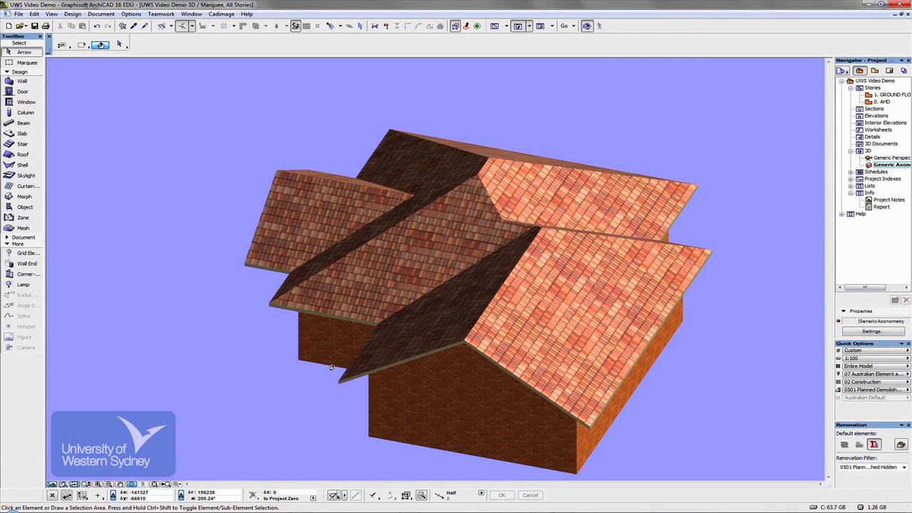
Elevate the front roof's horizontal ridge to a new height and inspect the result.
click(499, 354)
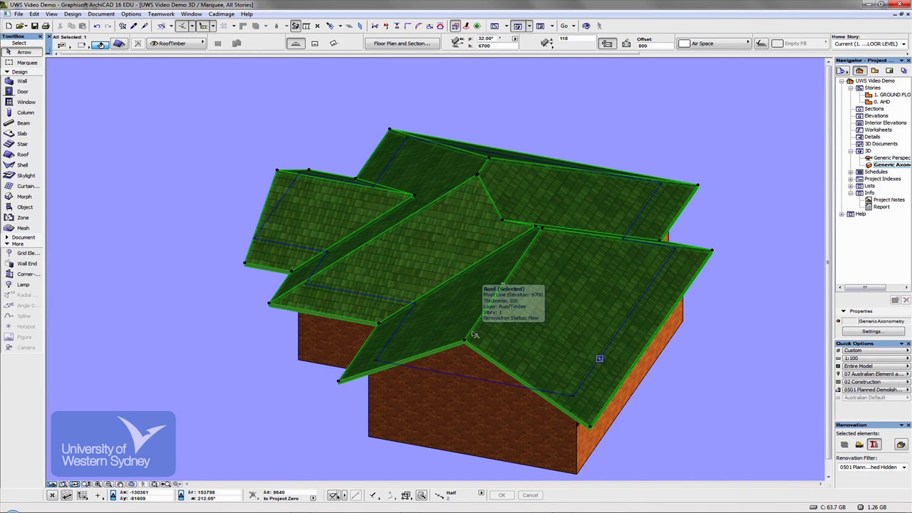
click(471, 332)
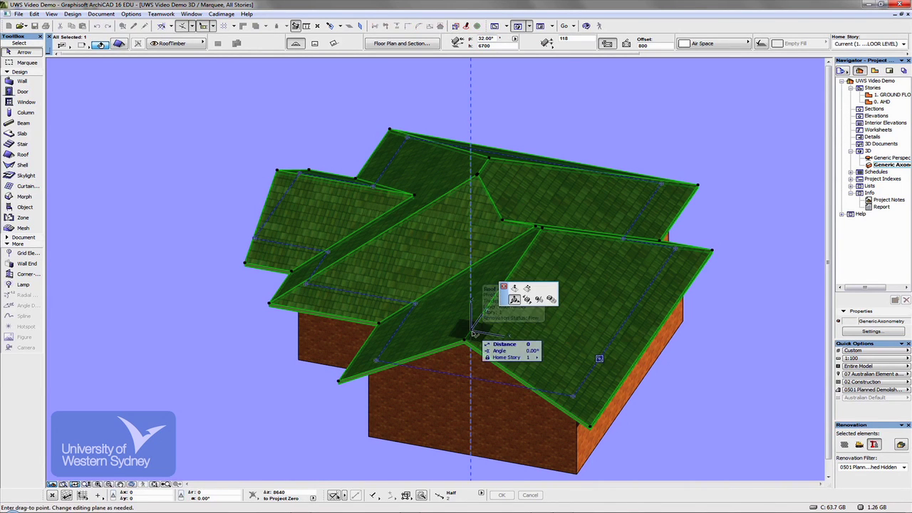
click(518, 300)
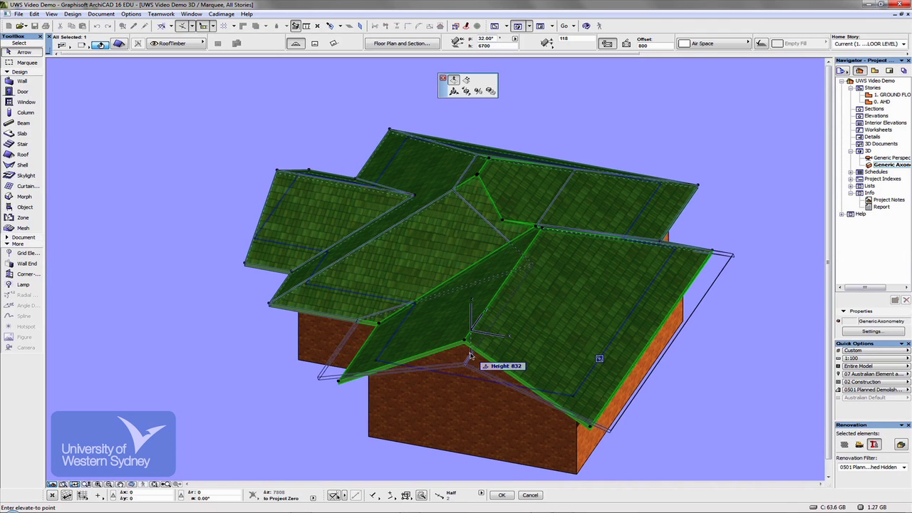
click(470, 356)
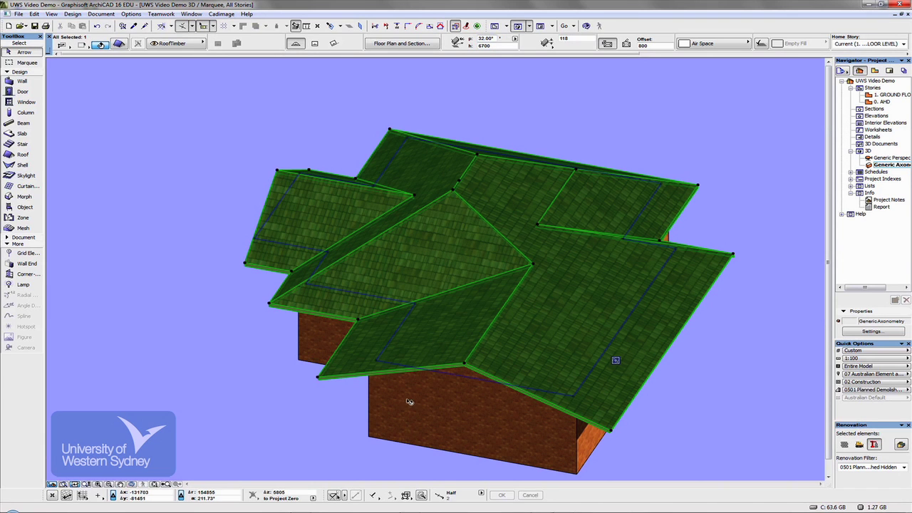
key(Escape)
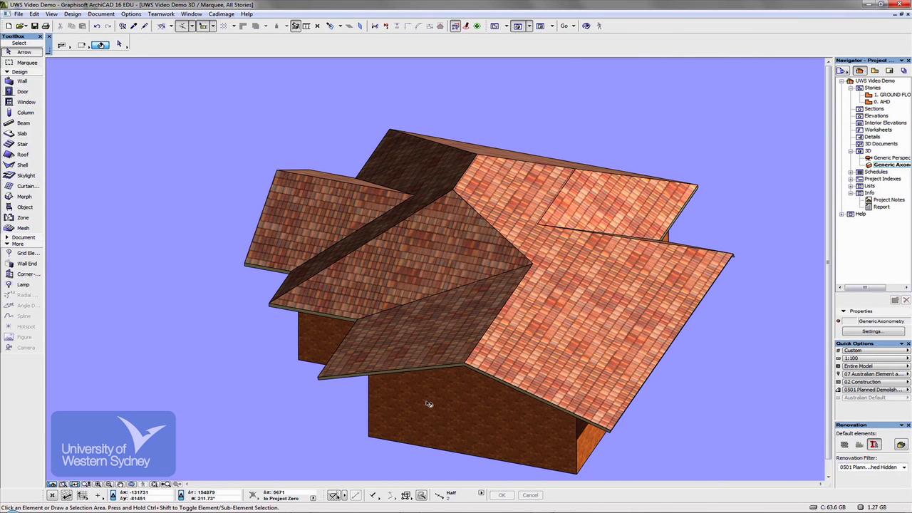
shift+middle_drag(433, 402, 413, 371)
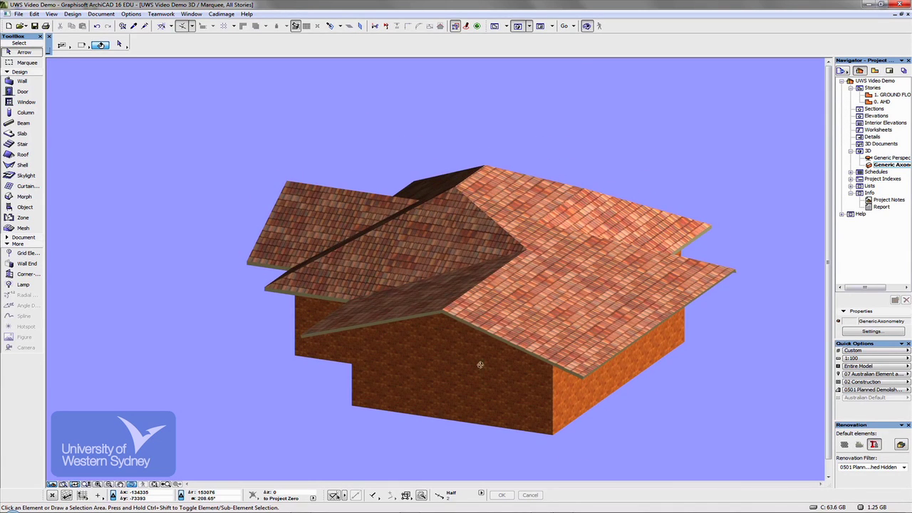
Elevate the multi-plane roof's ridge points twice, raising the ridge a further 685.
click(470, 298)
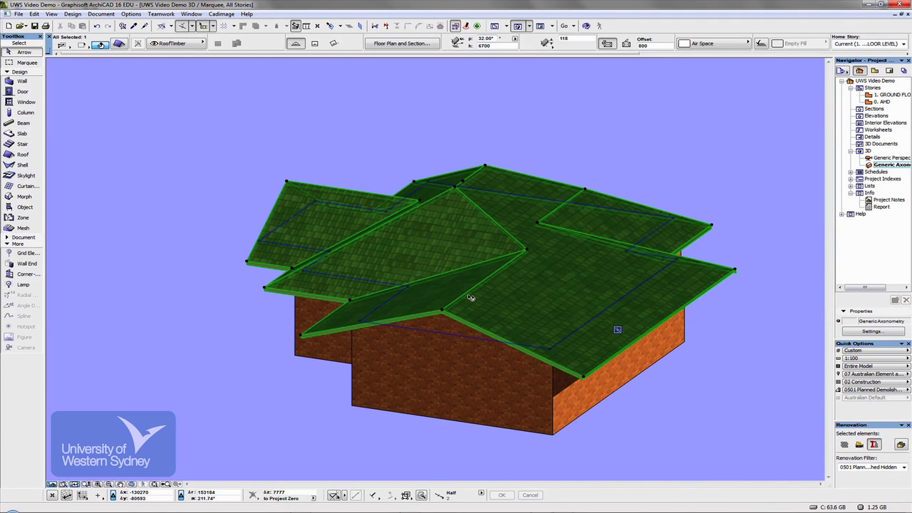
click(468, 298)
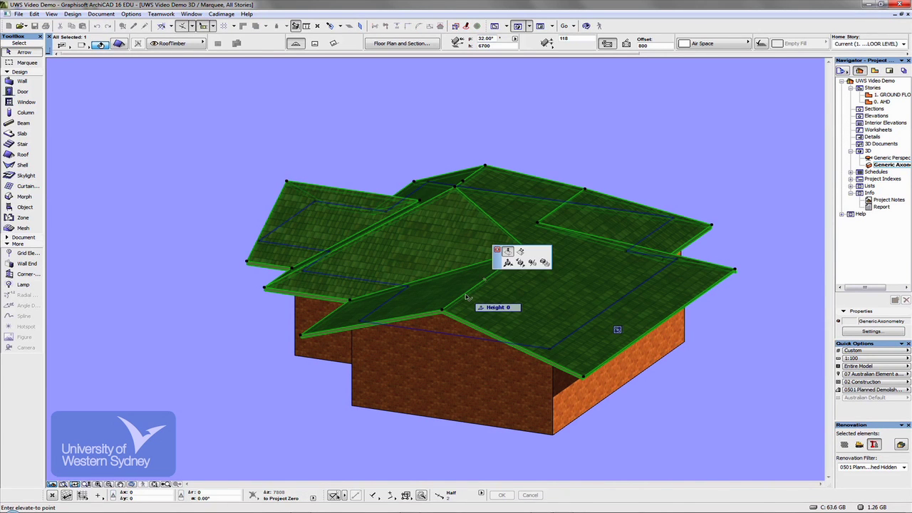
click(466, 258)
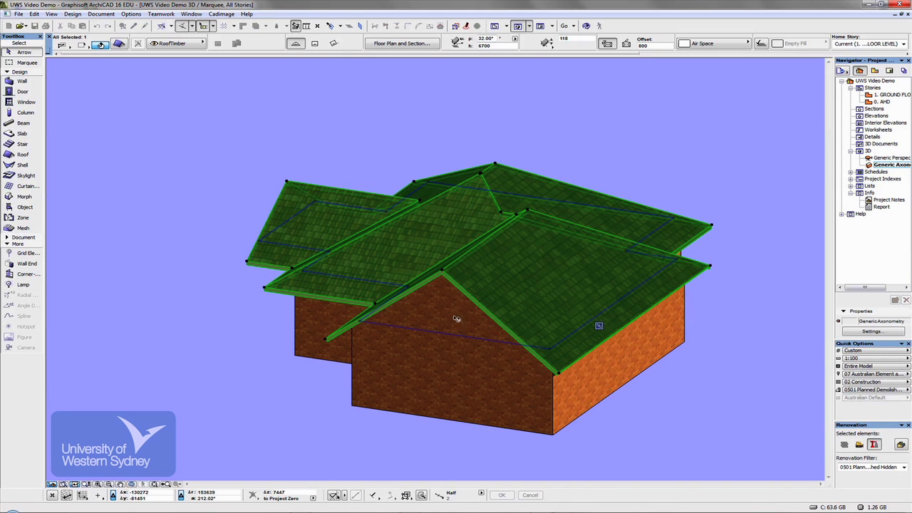
click(470, 255)
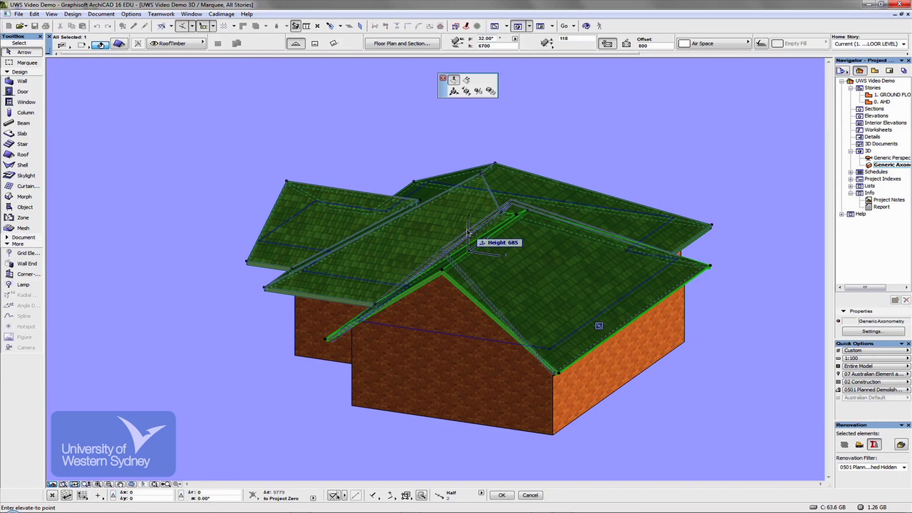
click(459, 251)
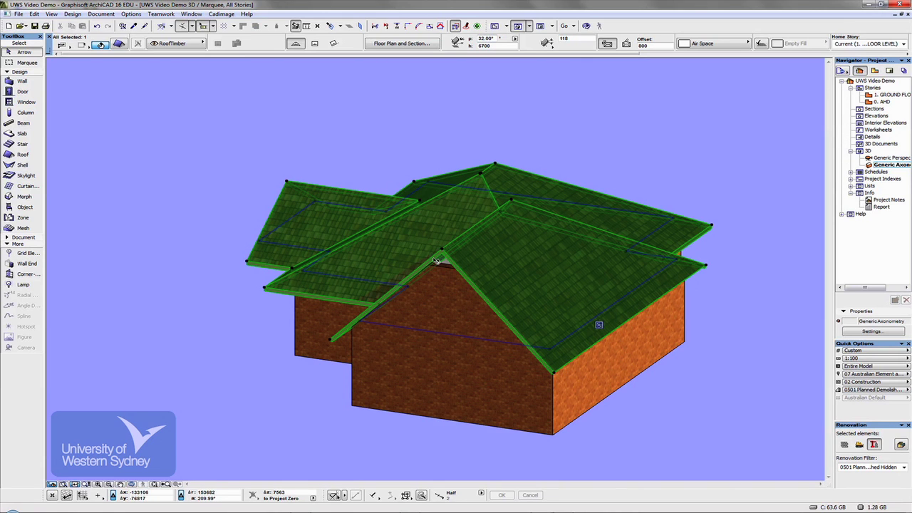
Stretch the front gable wall's height to 11498 so it meets the roof underside.
click(438, 385)
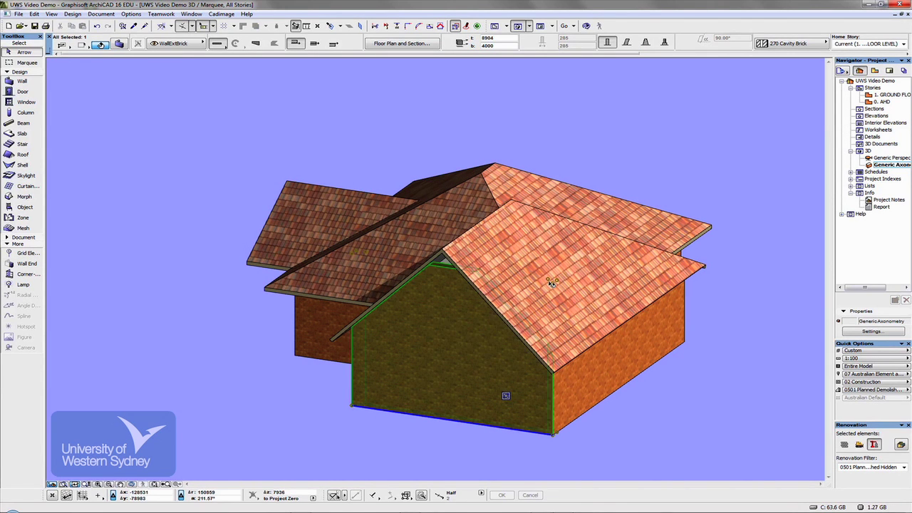
click(553, 283)
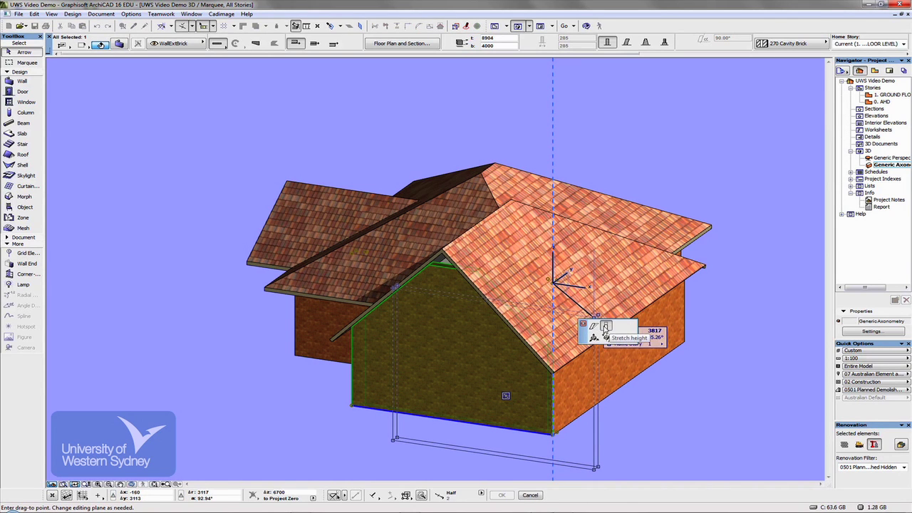
click(604, 327)
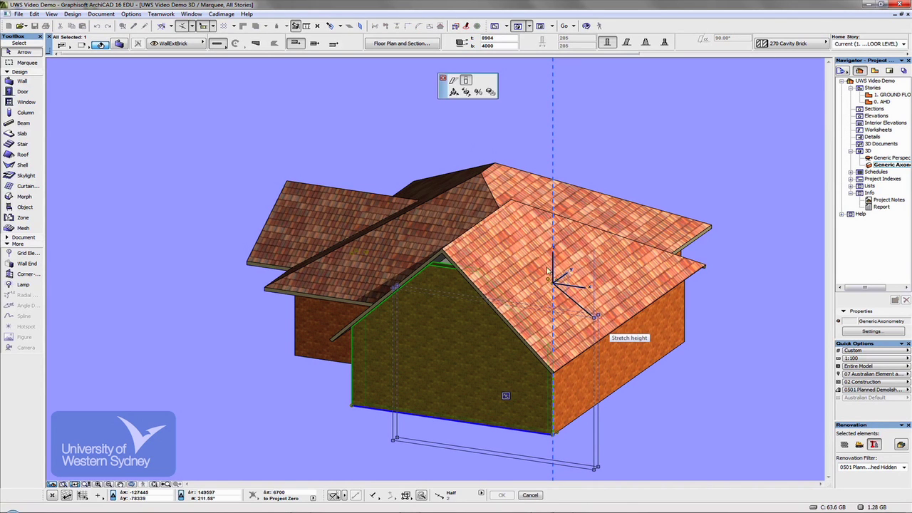
click(540, 206)
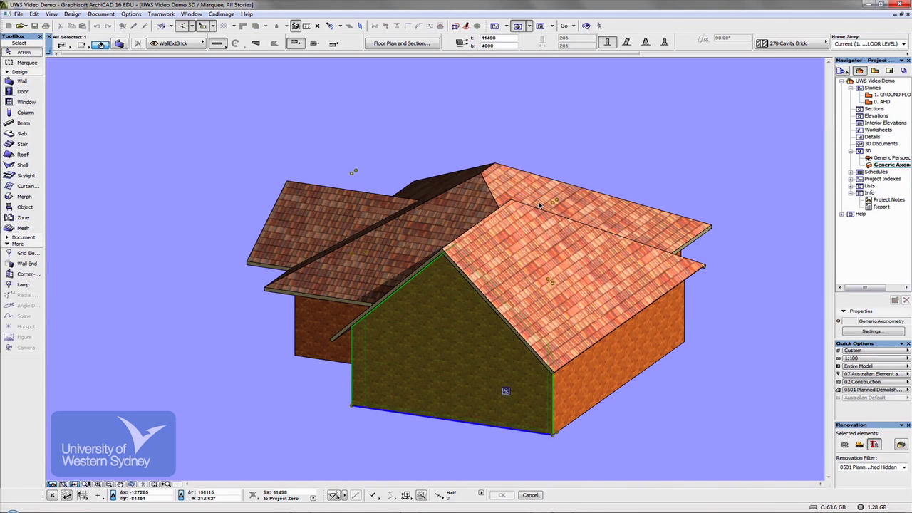
click(317, 105)
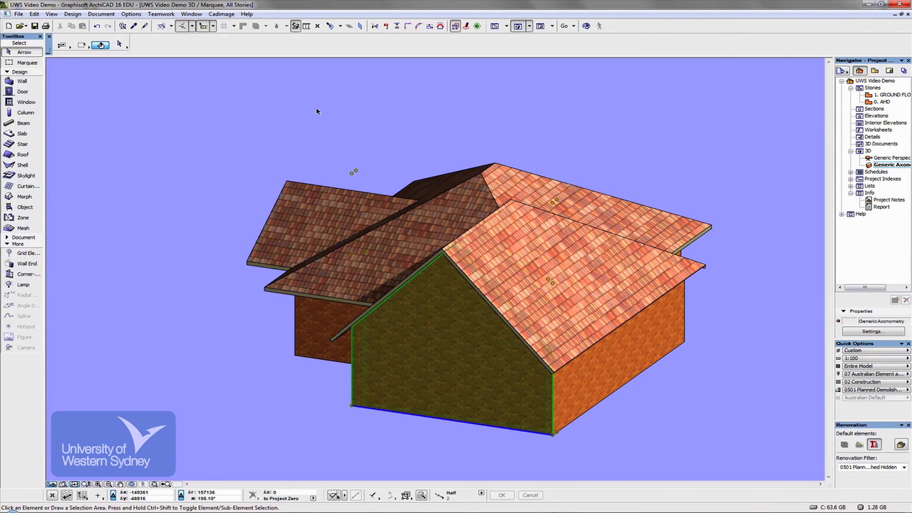